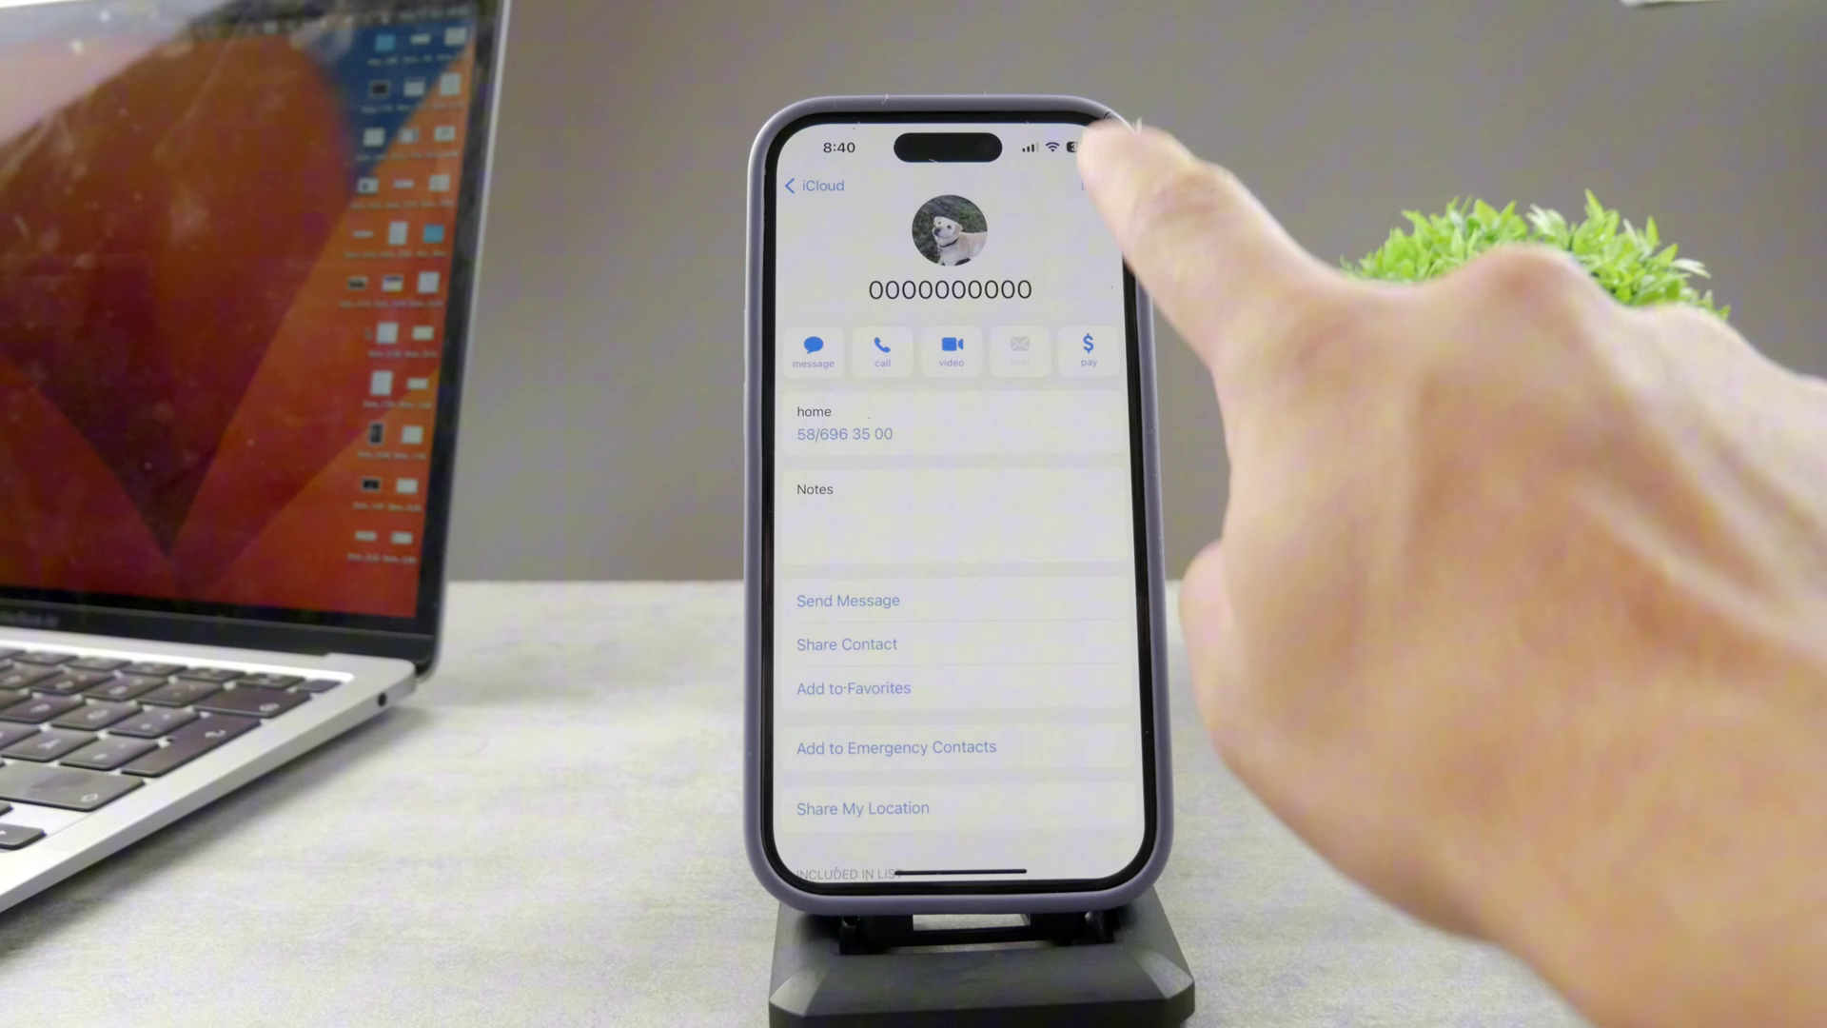
{"action": "left_click", "coordinate": [1092, 185]}
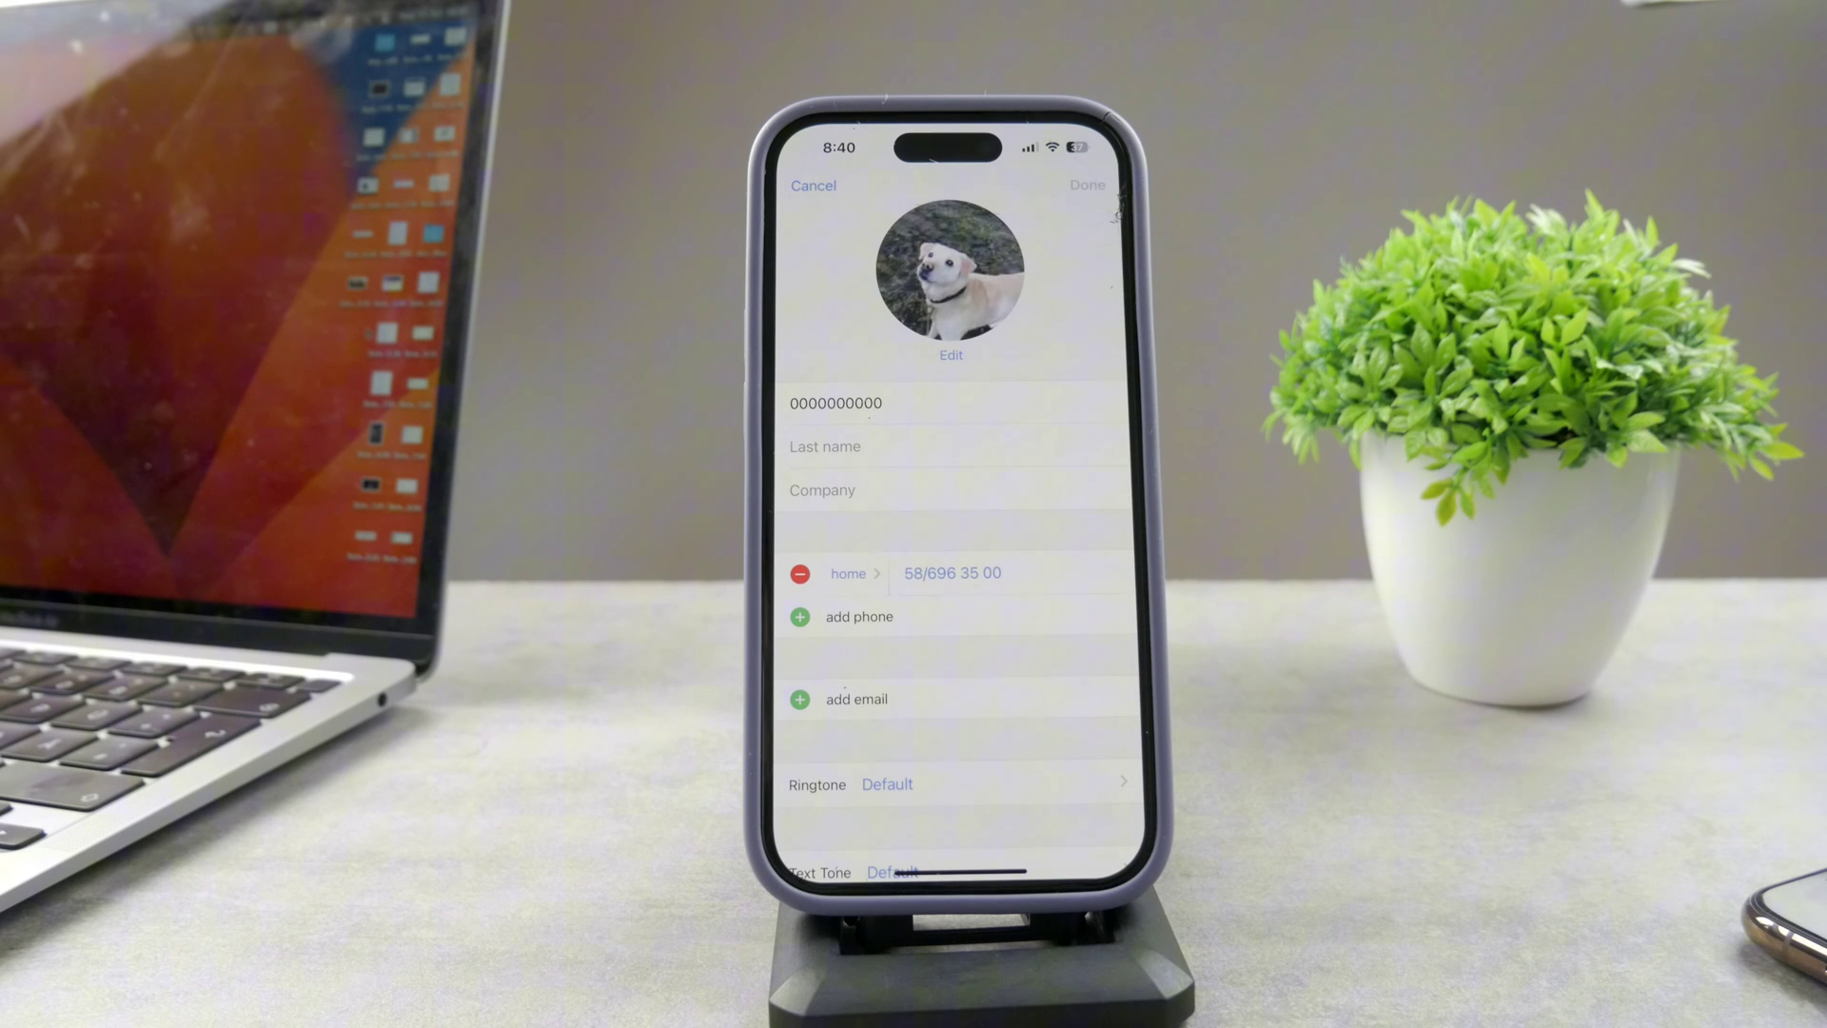
{"action": "scroll", "coordinate": [956, 572], "scroll_direction": "down", "scroll_amount": 5}
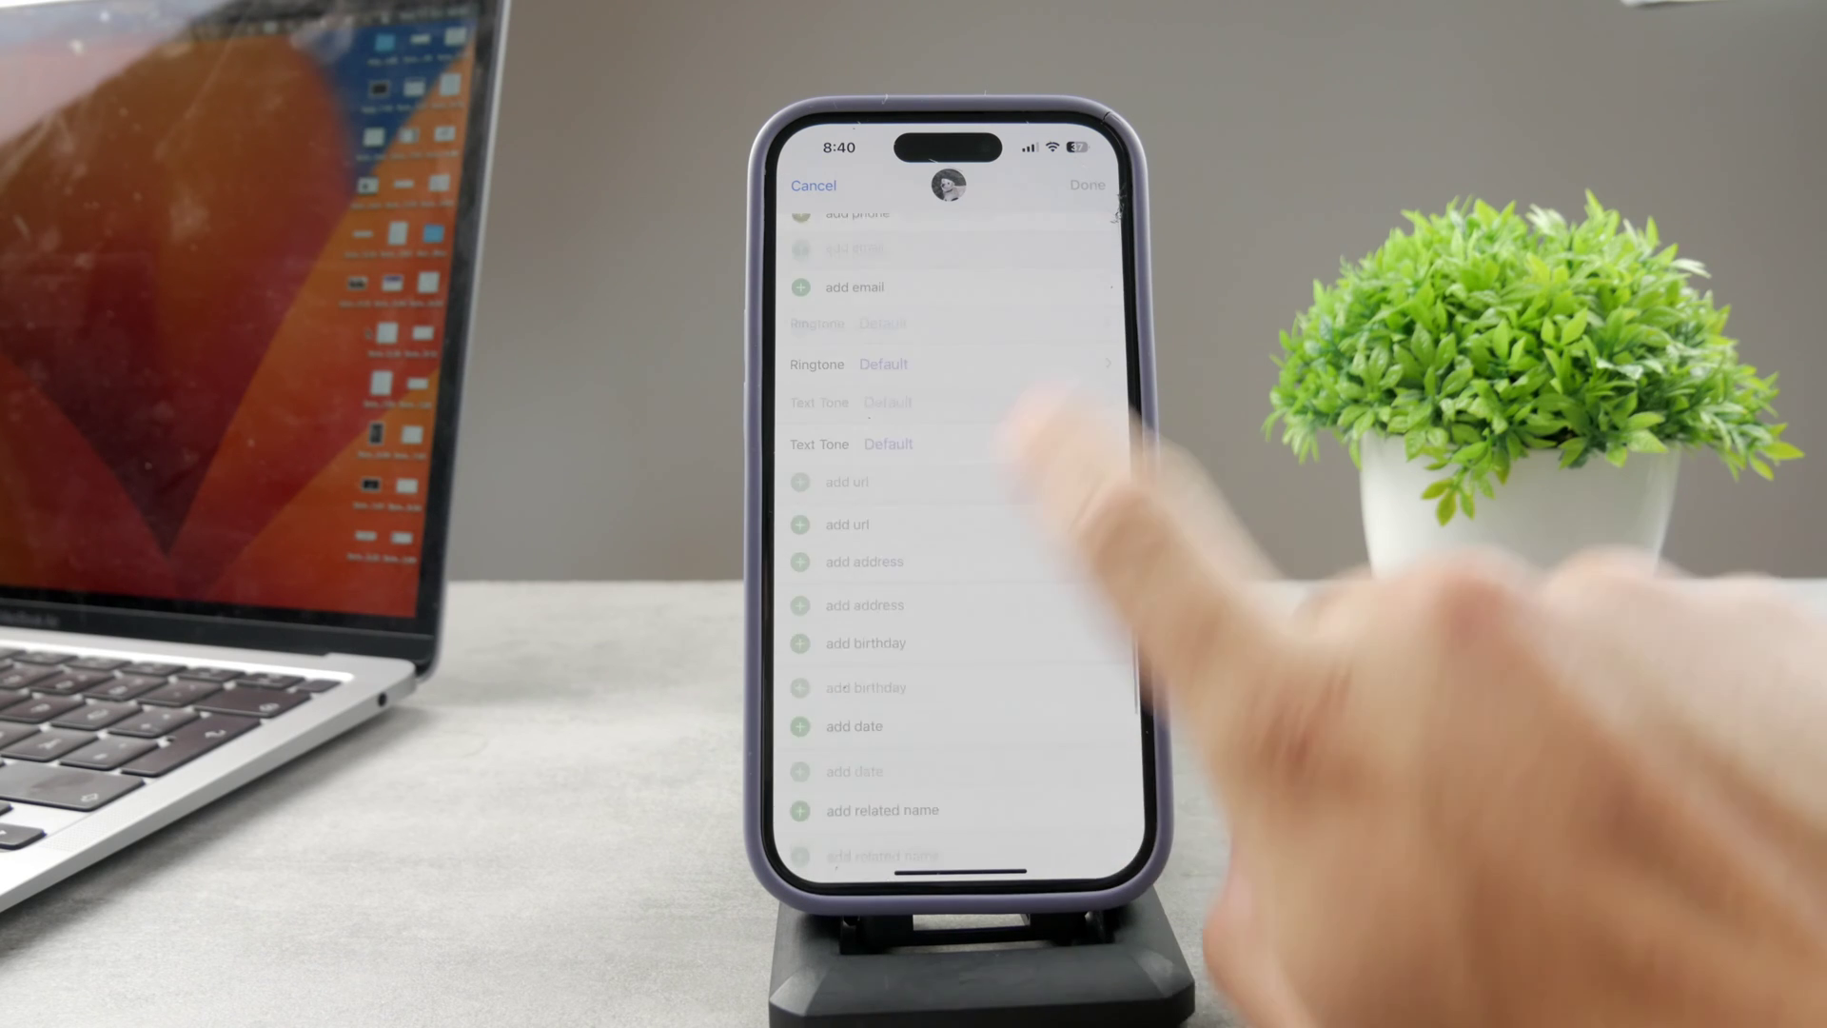
{"action": "scroll", "coordinate": [957, 570], "scroll_direction": "down", "scroll_amount": 5}
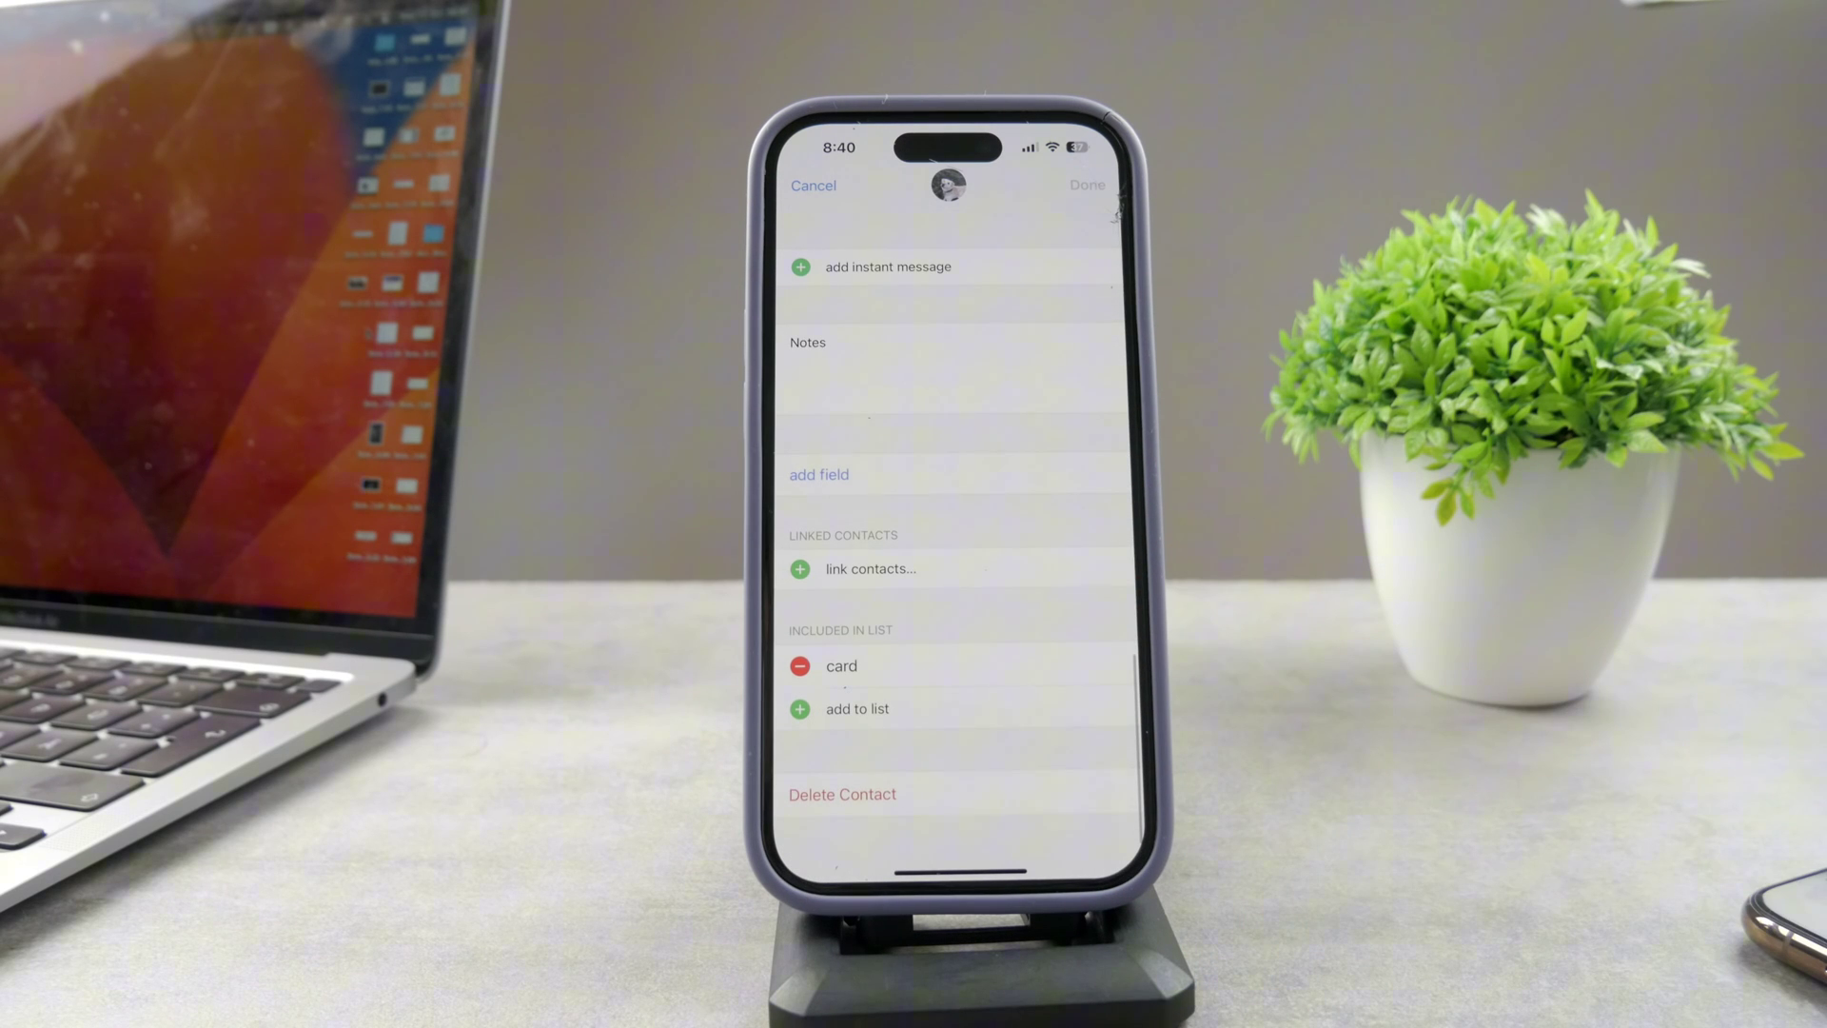